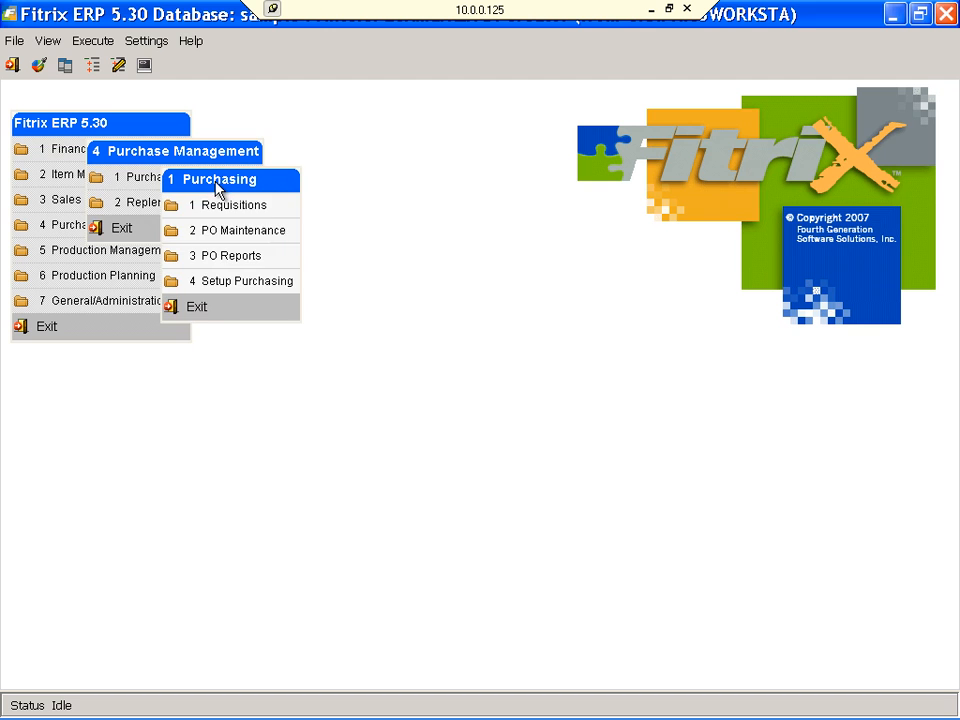
Open Update Purchase Orders under Purchase Management > Purchasing > PO Maintenance.
{"action": "left_click", "coordinate": [283, 240]}
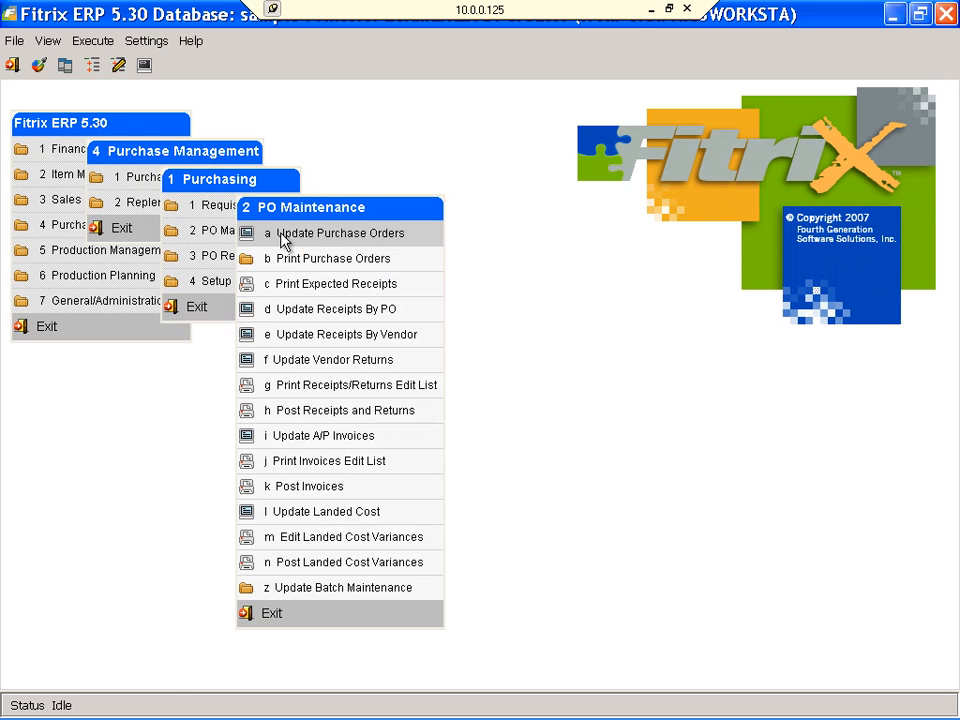
{"action": "left_click", "coordinate": [400, 241]}
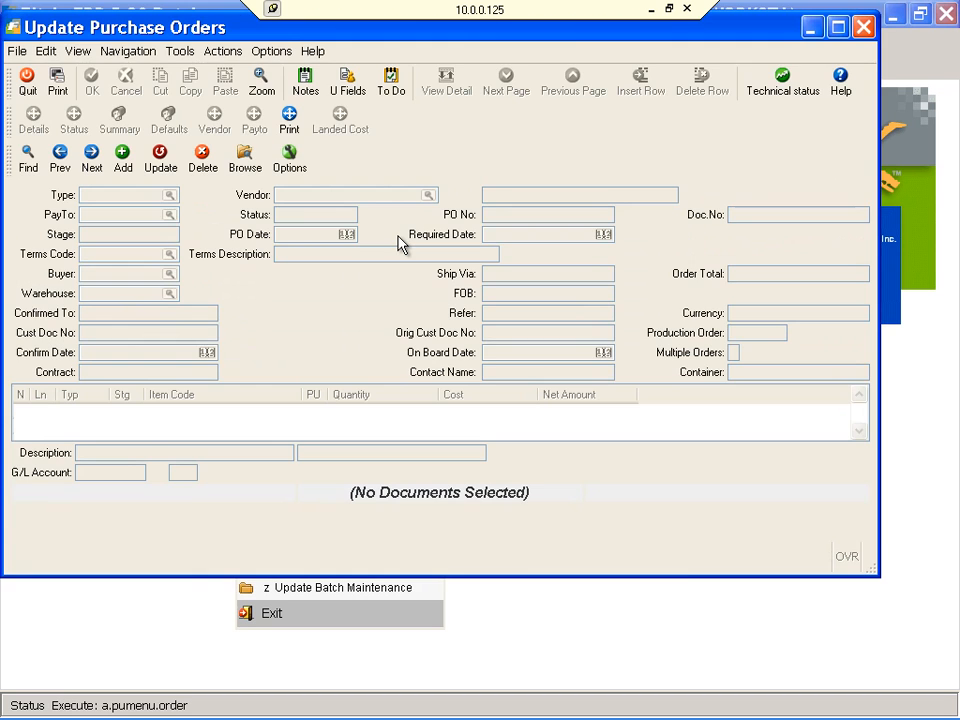
Add a new purchase order with order type REG.
{"action": "left_click", "coordinate": [124, 162]}
{"action": "type", "text": "REG"}
{"action": "key", "text": "Tab"}
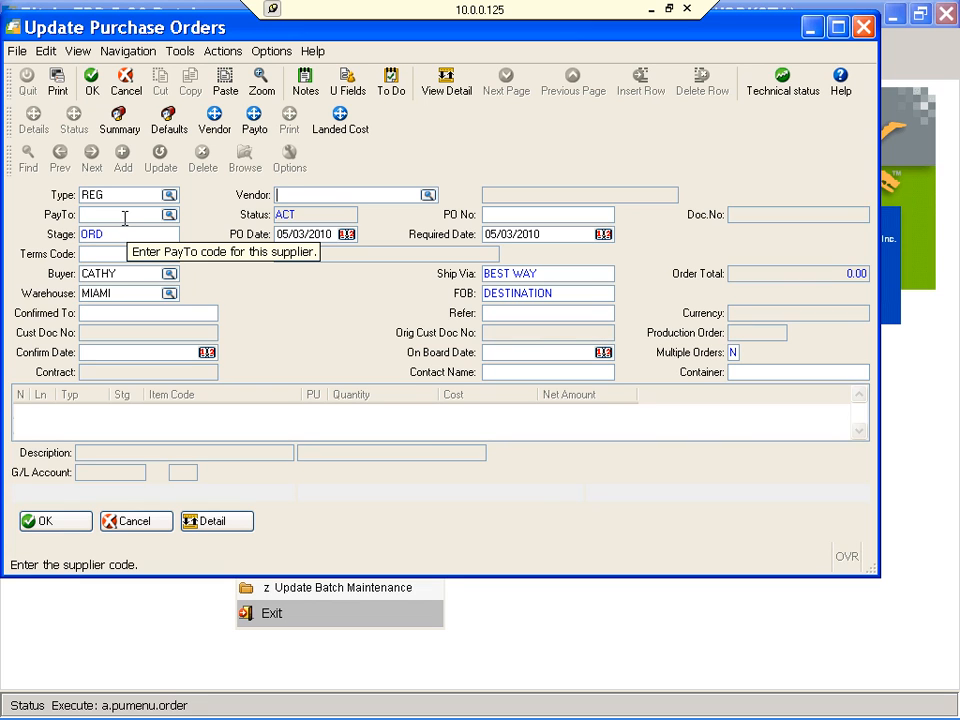
Enter PAYTO as the pay-to code and bring up the vendor lookup list.
{"action": "left_click", "coordinate": [125, 214]}
{"action": "type", "text": "PAYTO"}
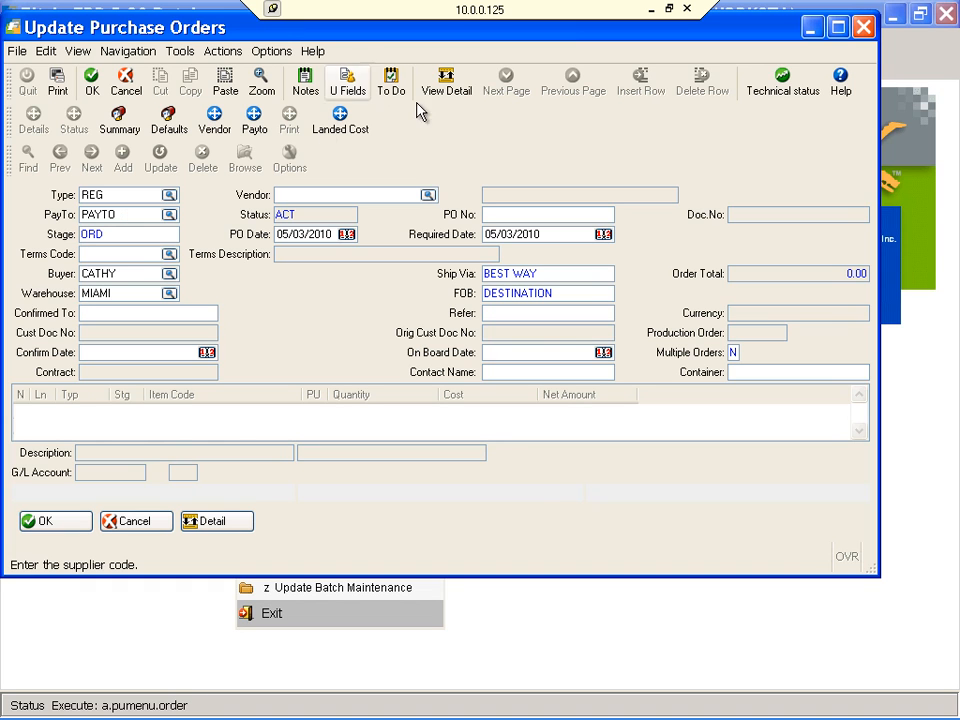
{"action": "left_click", "coordinate": [428, 195]}
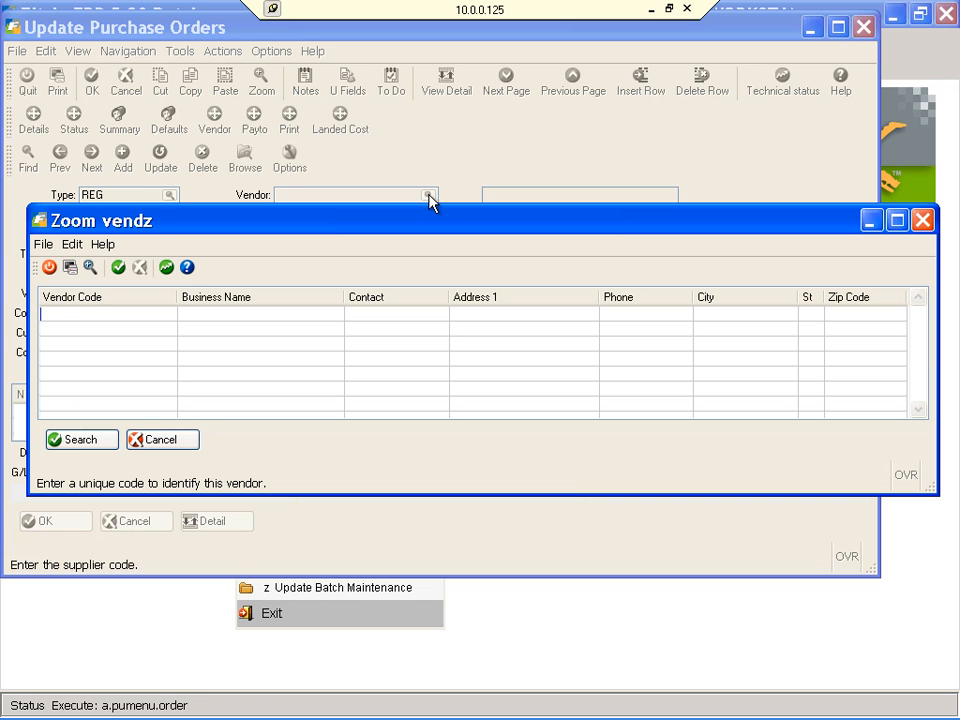
Search vendors by business name CHA*, choose CHAMPION 123457, and accept pay-to ATL1.
{"action": "left_click", "coordinate": [229, 308]}
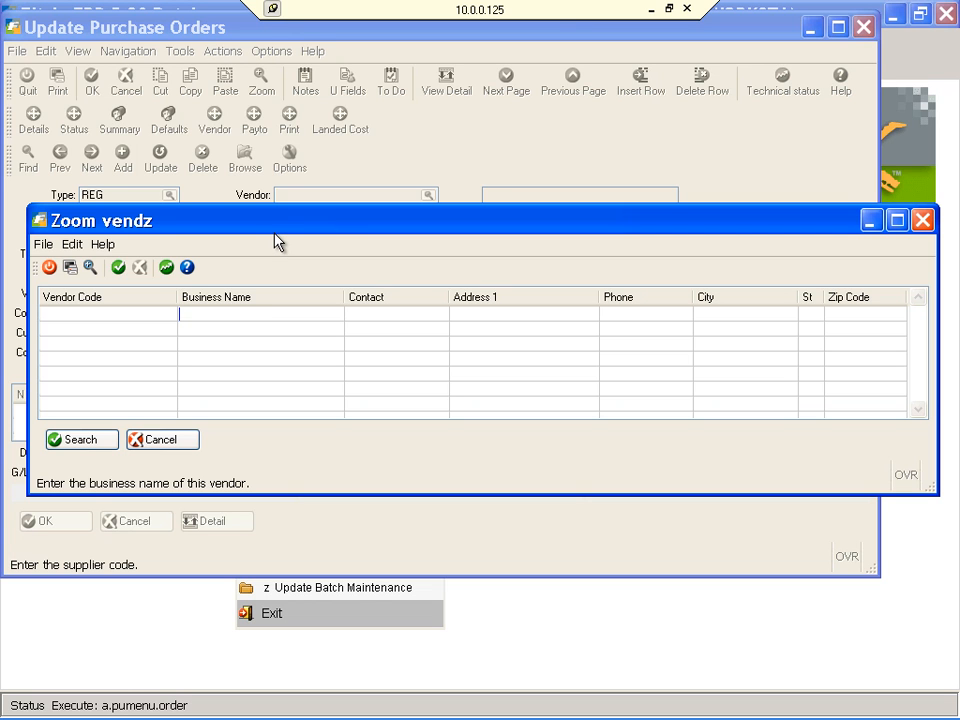
{"action": "type", "text": "CHA*"}
{"action": "key", "text": "Tab"}
{"action": "key", "text": "Return"}
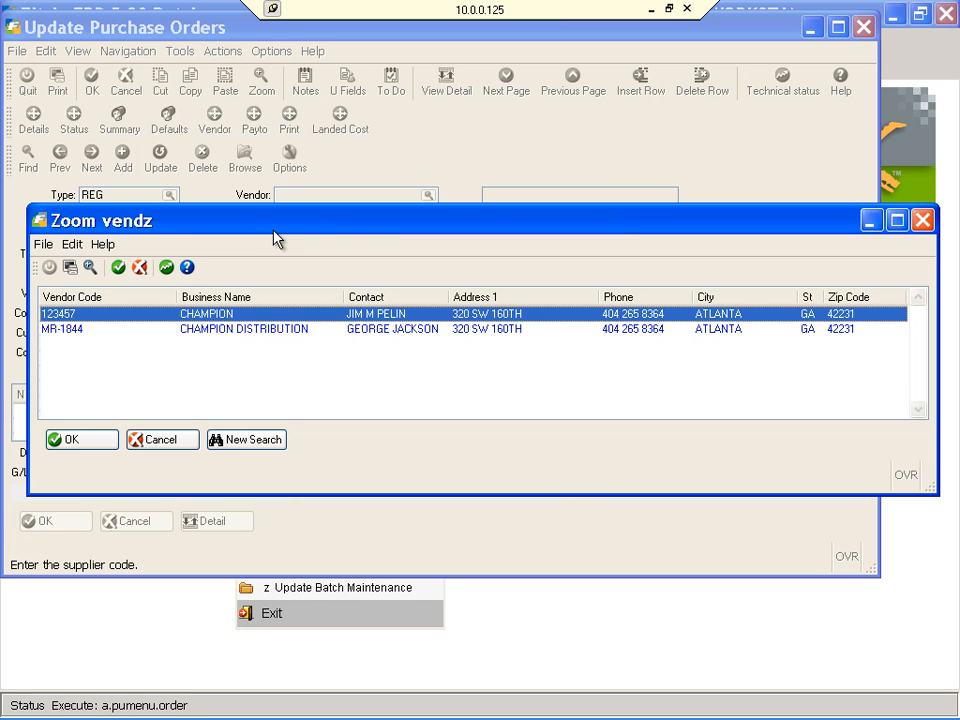
{"action": "double_click", "coordinate": [268, 322]}
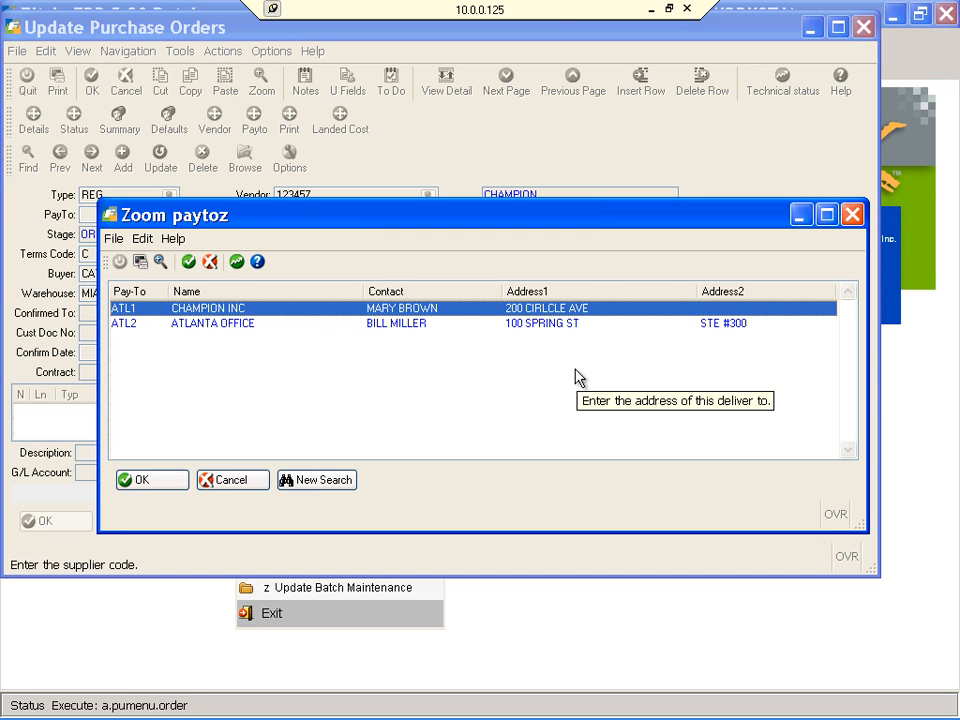
{"action": "left_click", "coordinate": [140, 480]}
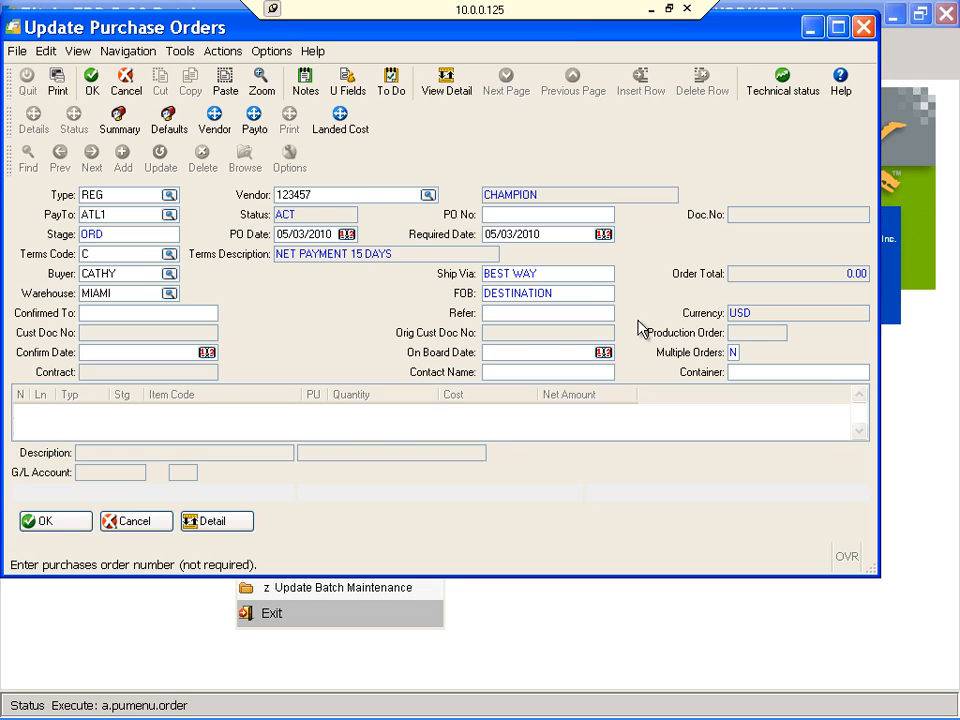
Set the required date to 05/10/2010 and enter the confirmed-to person's name.
{"action": "key", "text": "Tab"}
{"action": "key", "text": "Tab"}
{"action": "key", "text": "Tab"}
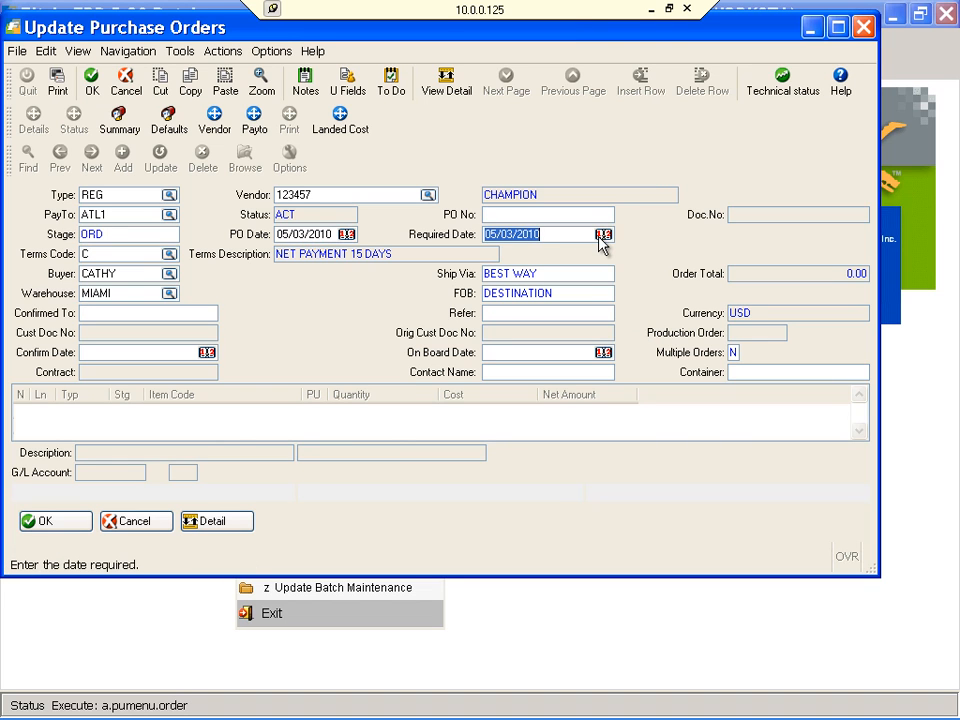
{"action": "left_click", "coordinate": [603, 237]}
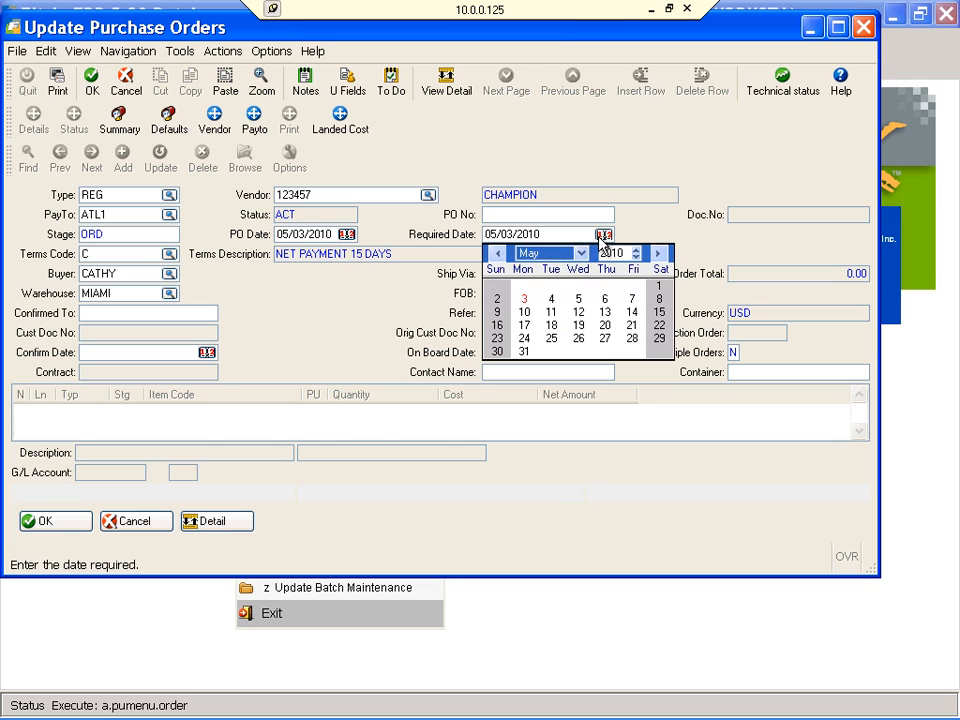
{"action": "left_click", "coordinate": [524, 312]}
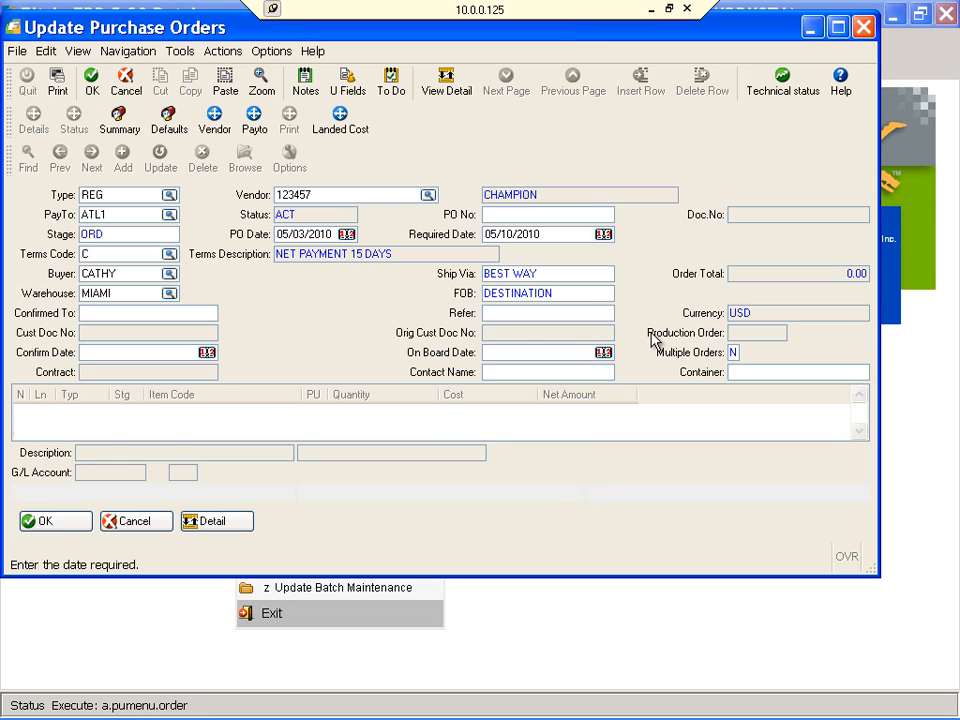
{"action": "key", "text": "Tab"}
{"action": "key", "text": "Tab"}
{"action": "key", "text": "Tab"}
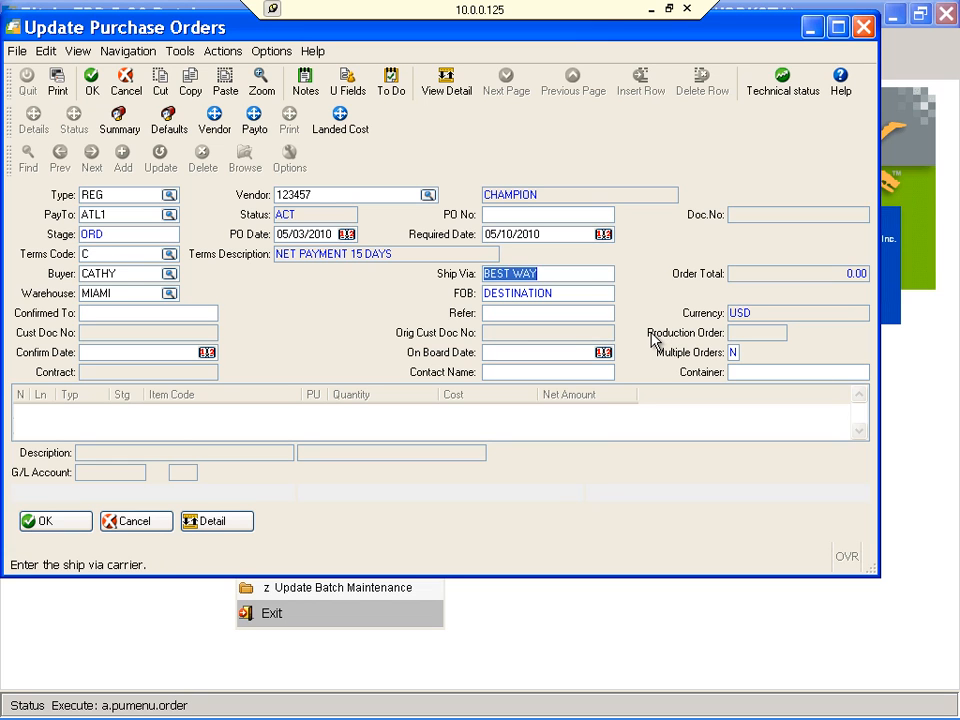
{"action": "key", "text": "Tab"}
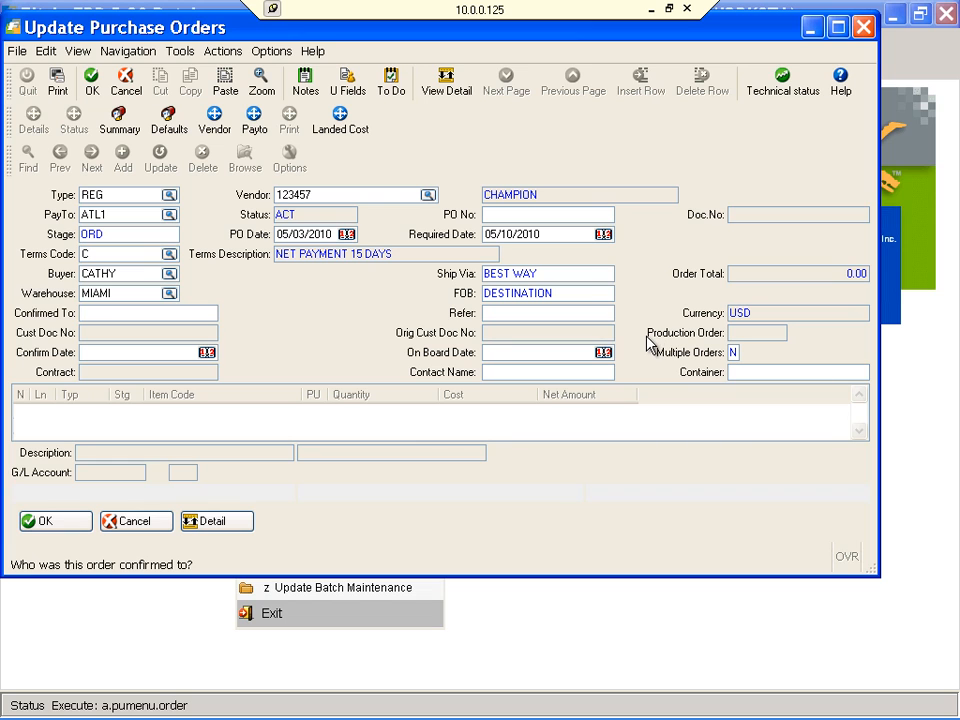
{"action": "type", "text": "JIM"}
{"action": "key", "text": "Tab"}
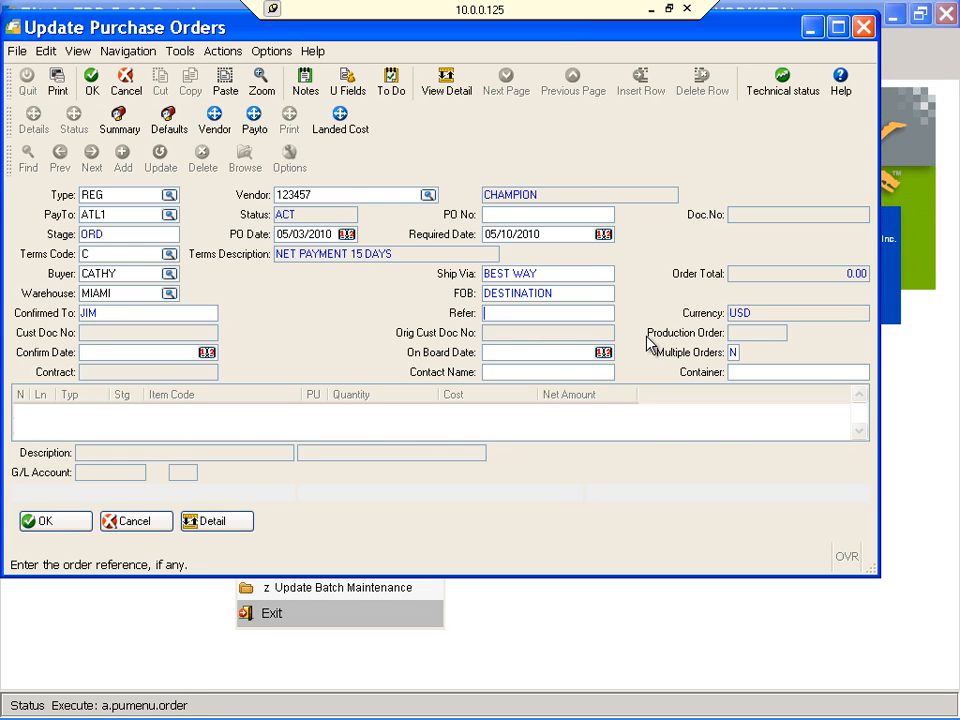
{"action": "key", "text": "Tab"}
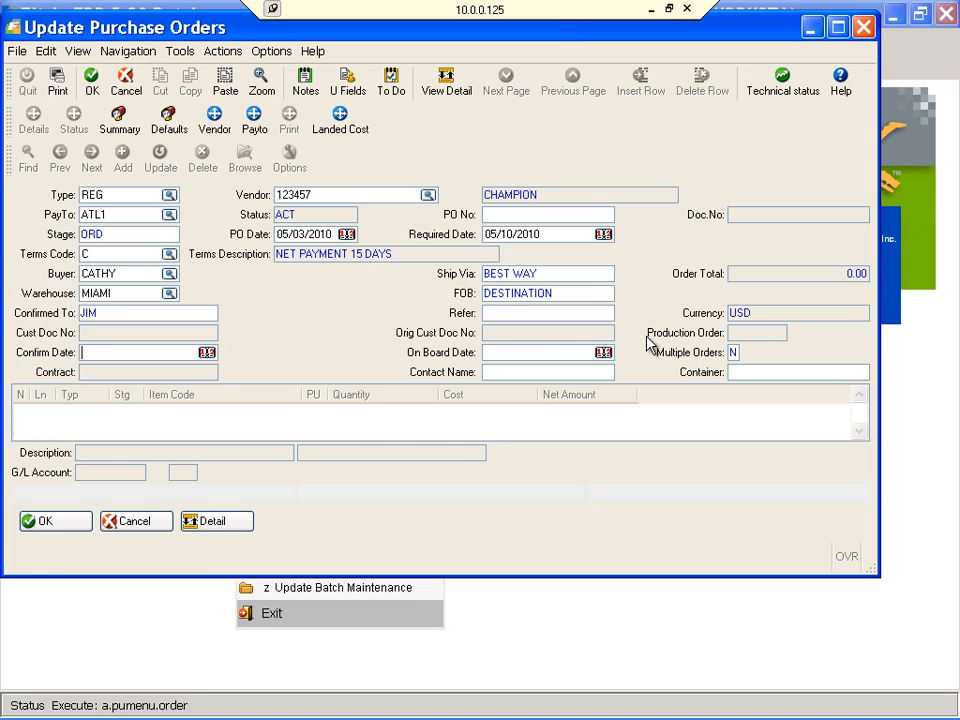
Set both the confirm date and on-board date to 05/03/2010.
{"action": "left_click", "coordinate": [206, 353]}
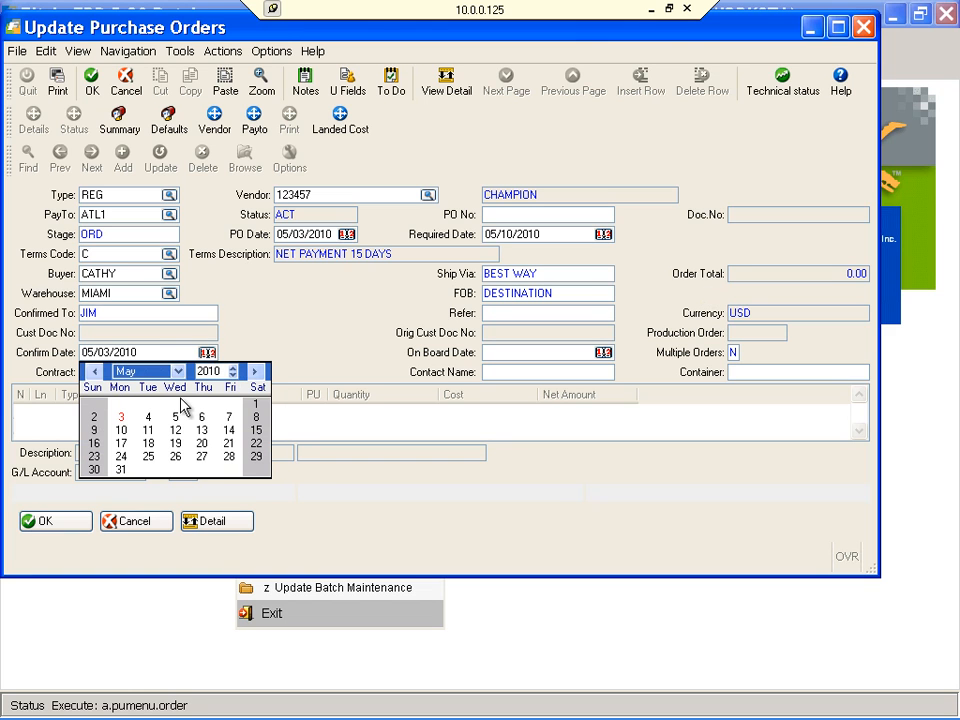
{"action": "left_click", "coordinate": [123, 418]}
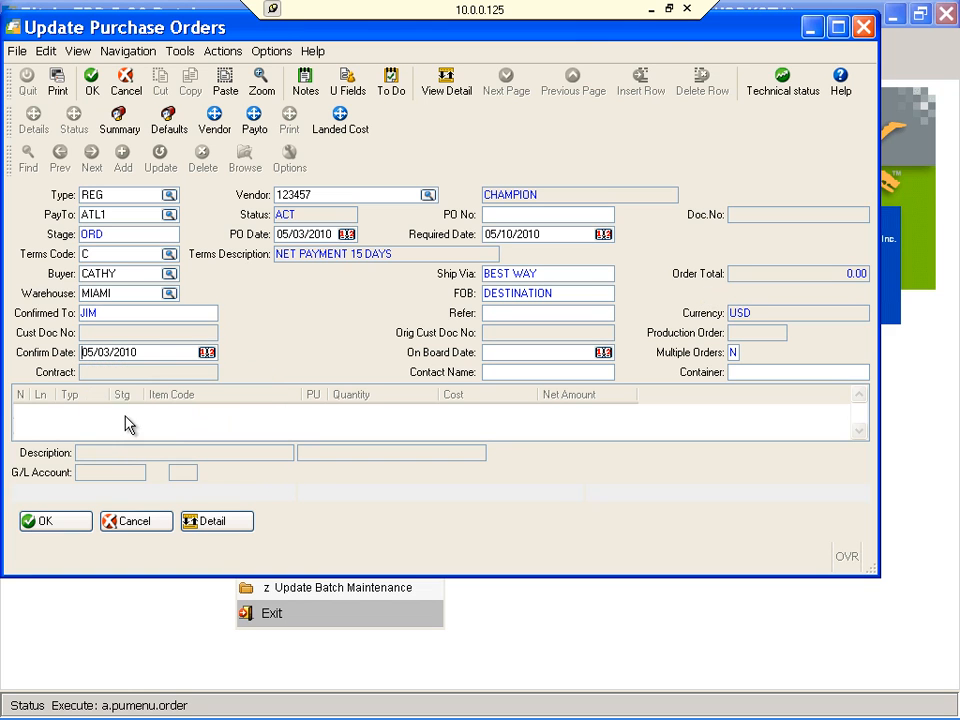
{"action": "left_click", "coordinate": [603, 353]}
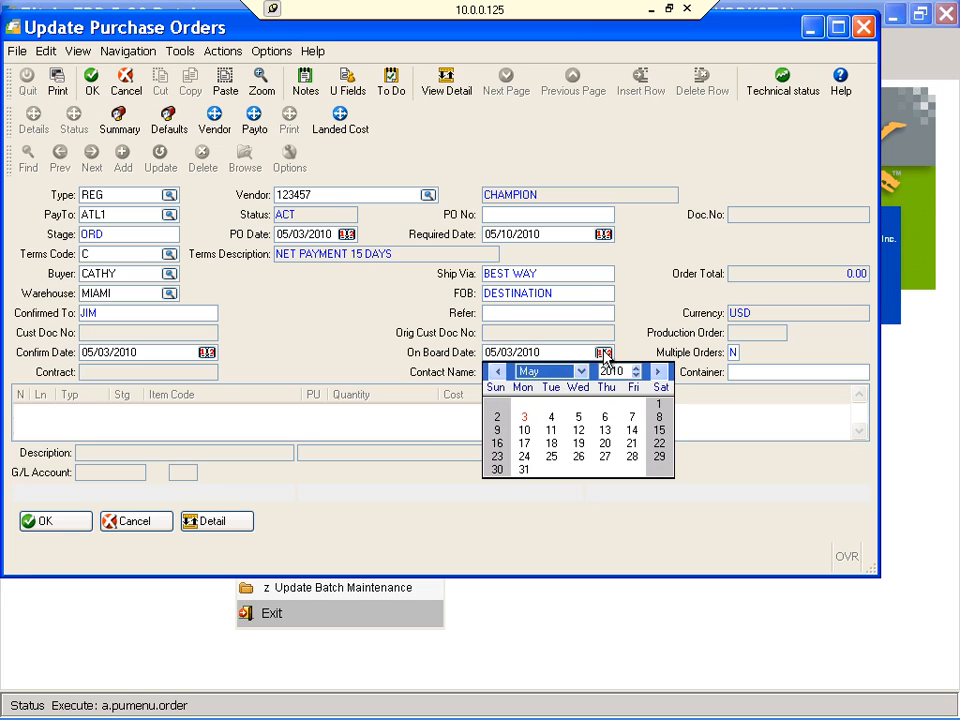
{"action": "left_click", "coordinate": [525, 419]}
Keep a single order, enter the vendor contact's name, and begin line items.
{"action": "key", "text": "Tab"}
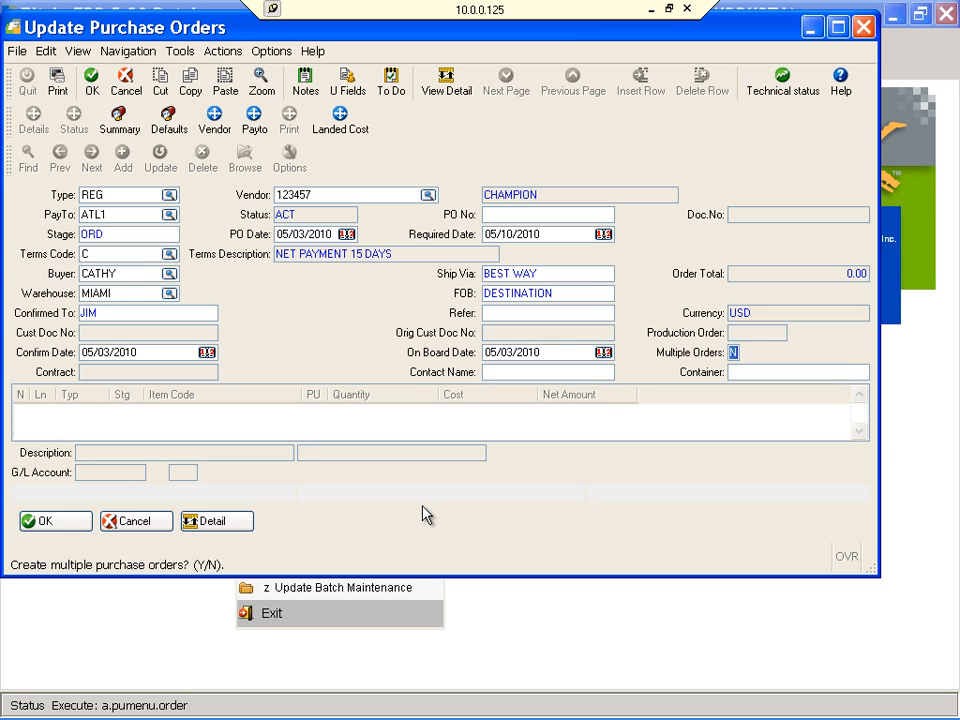
{"action": "key", "text": "Return"}
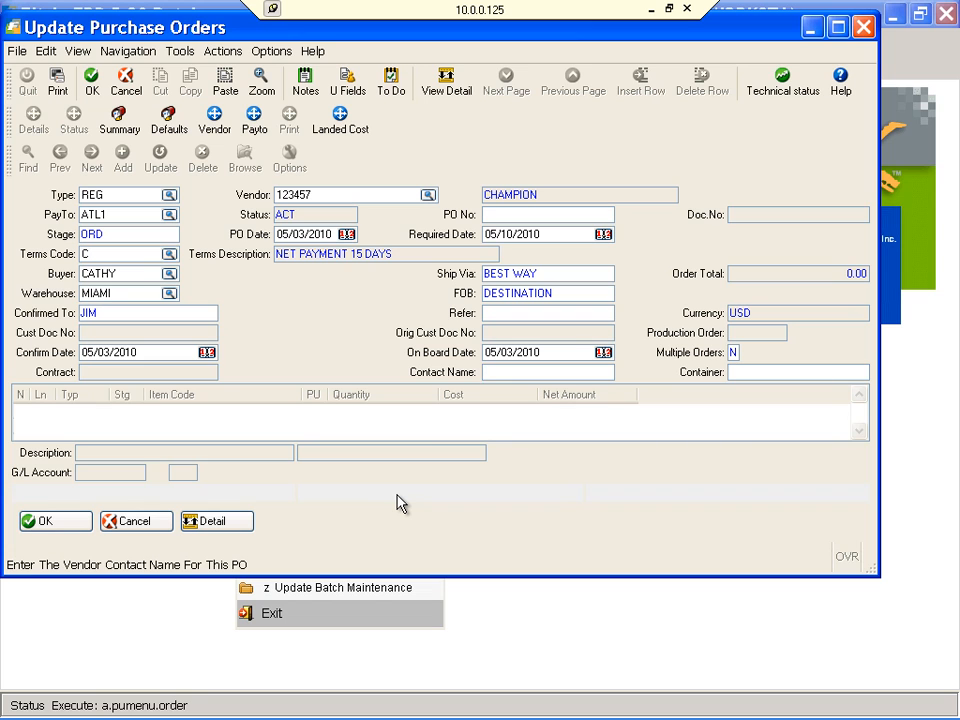
{"action": "type", "text": "JIM"}
{"action": "key", "text": "Return"}
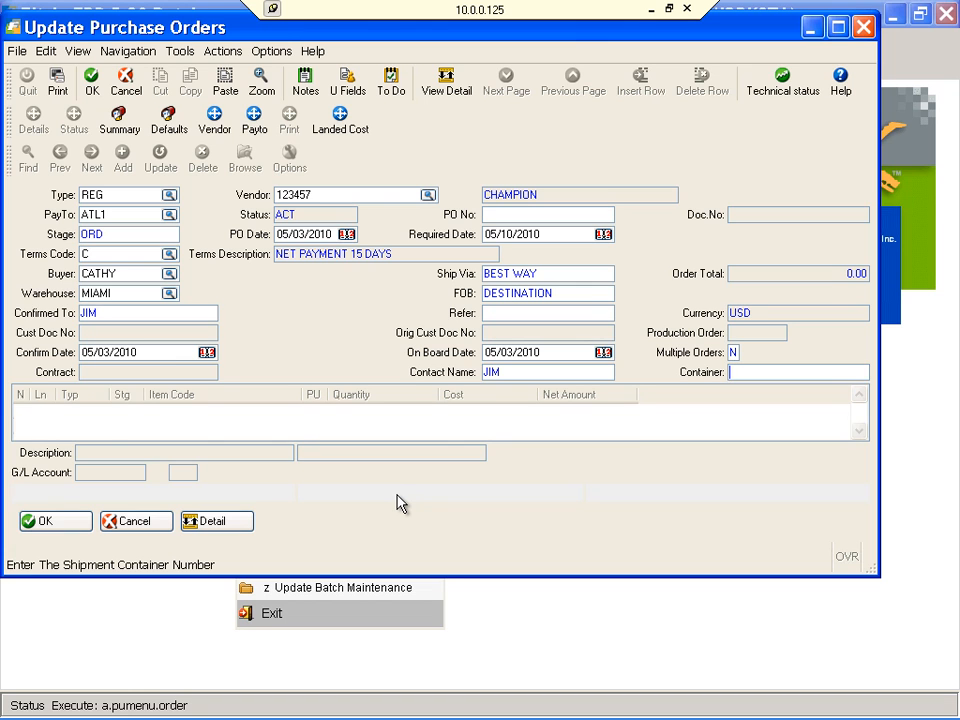
{"action": "key", "text": "Return"}
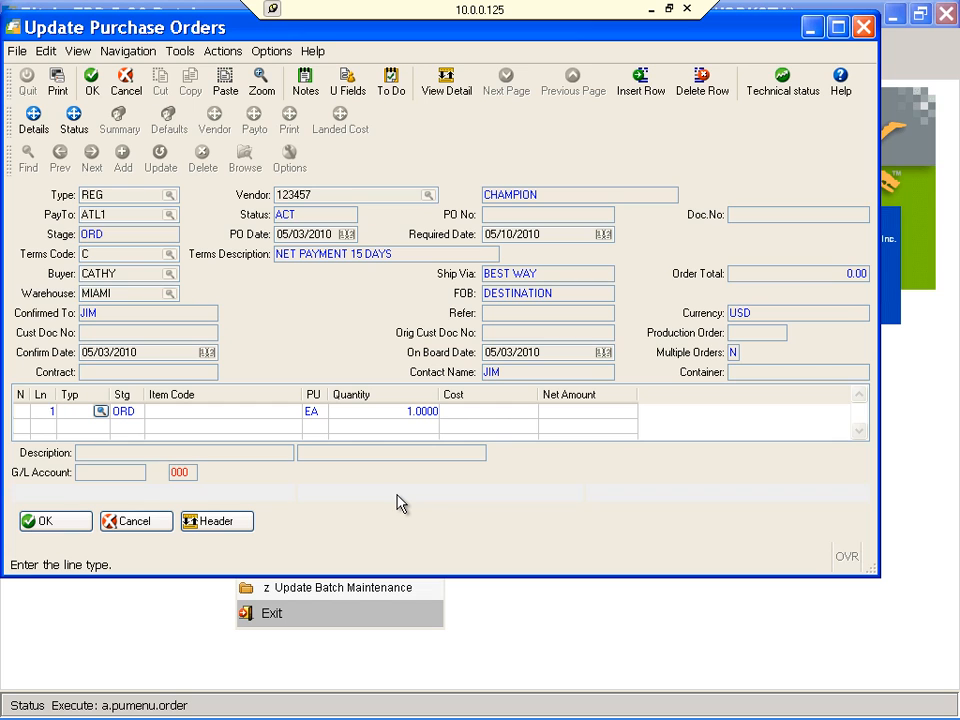
Make line 1 an STK line for catalog item 12104, past the manufacturing warning, quantity 100 at 6.00.
{"action": "type", "text": "STK"}
{"action": "key", "text": "Return"}
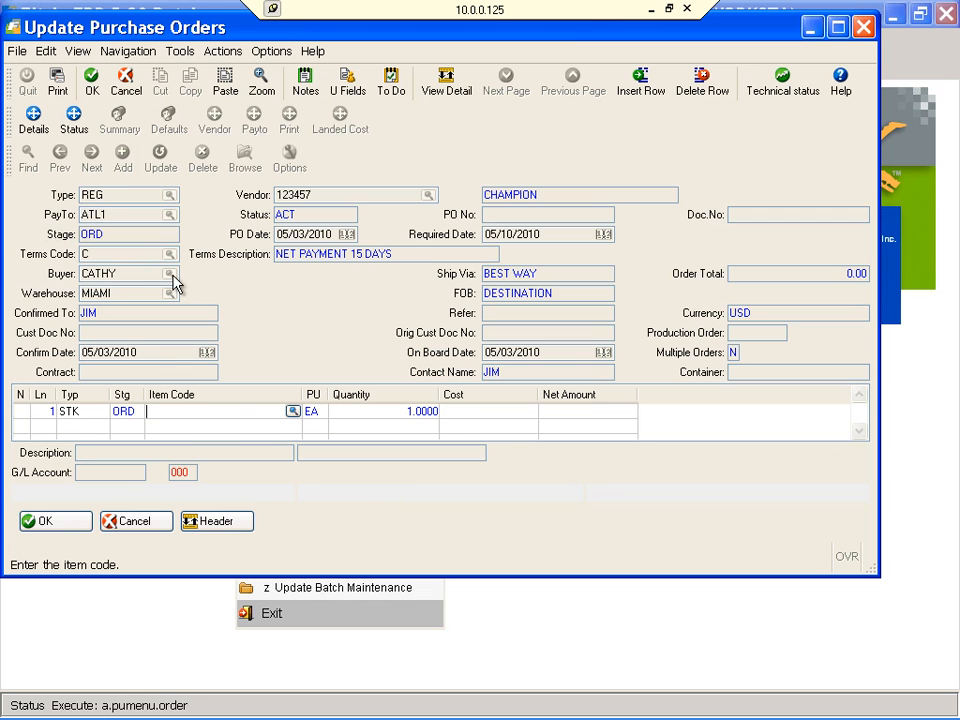
{"action": "left_click", "coordinate": [292, 412]}
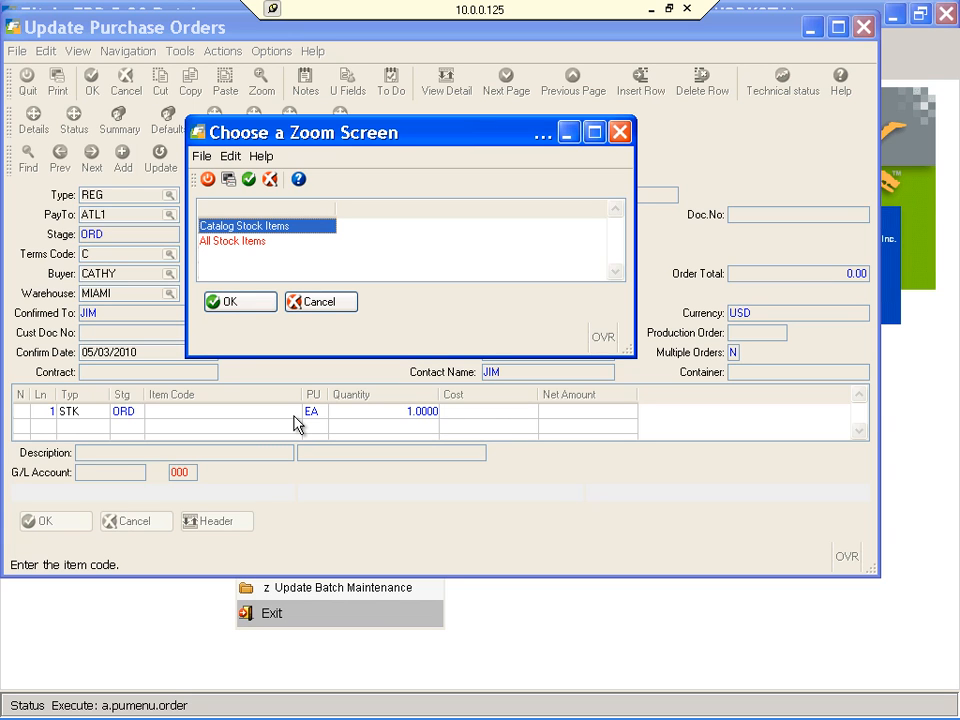
{"action": "left_click", "coordinate": [230, 303]}
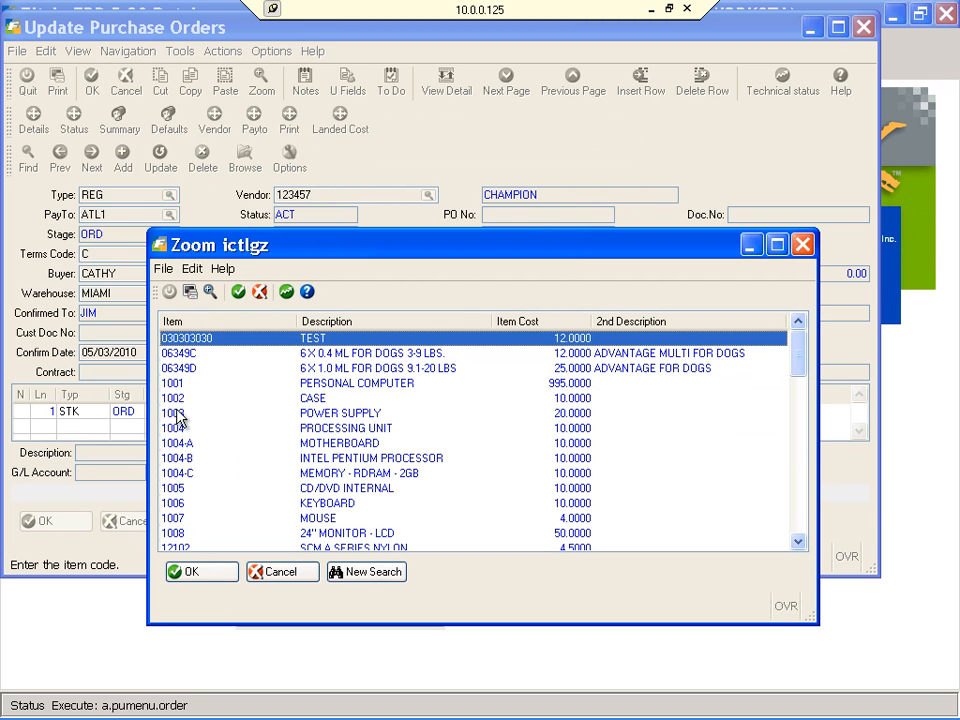
{"action": "scroll", "coordinate": [553, 594], "scroll_direction": "down", "scroll_amount": 1}
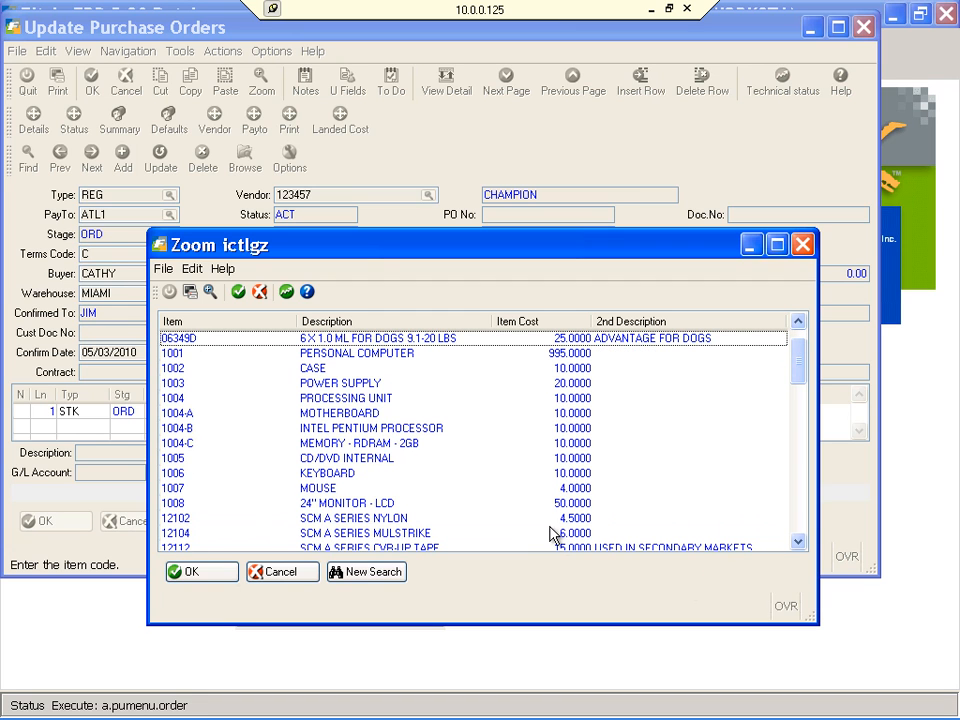
{"action": "double_click", "coordinate": [189, 536]}
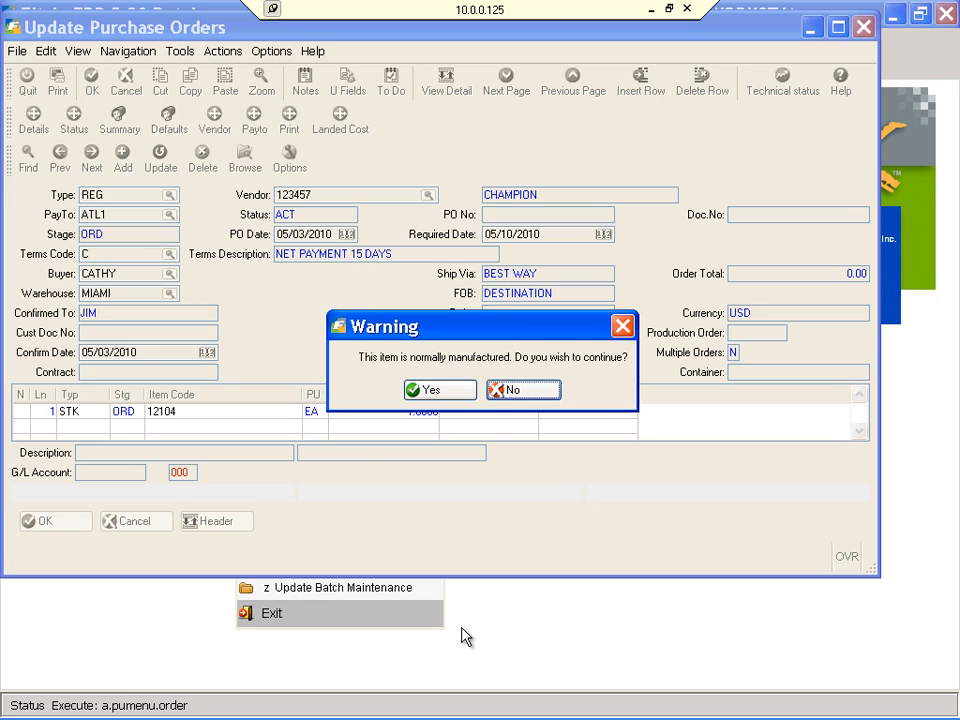
{"action": "left_click", "coordinate": [435, 390]}
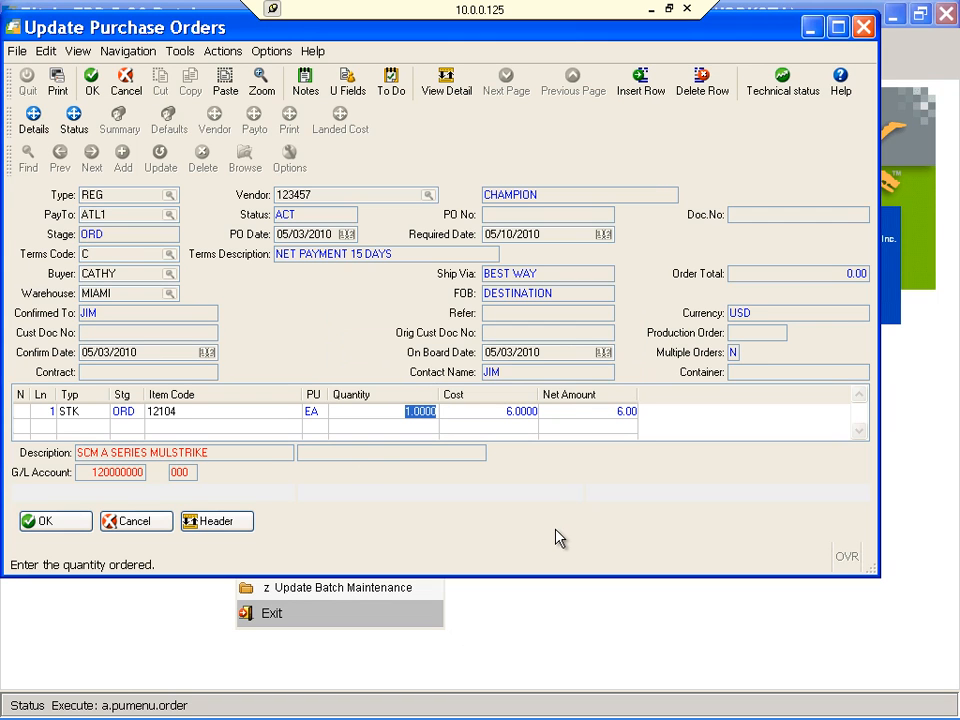
{"action": "key", "text": "Tab"}
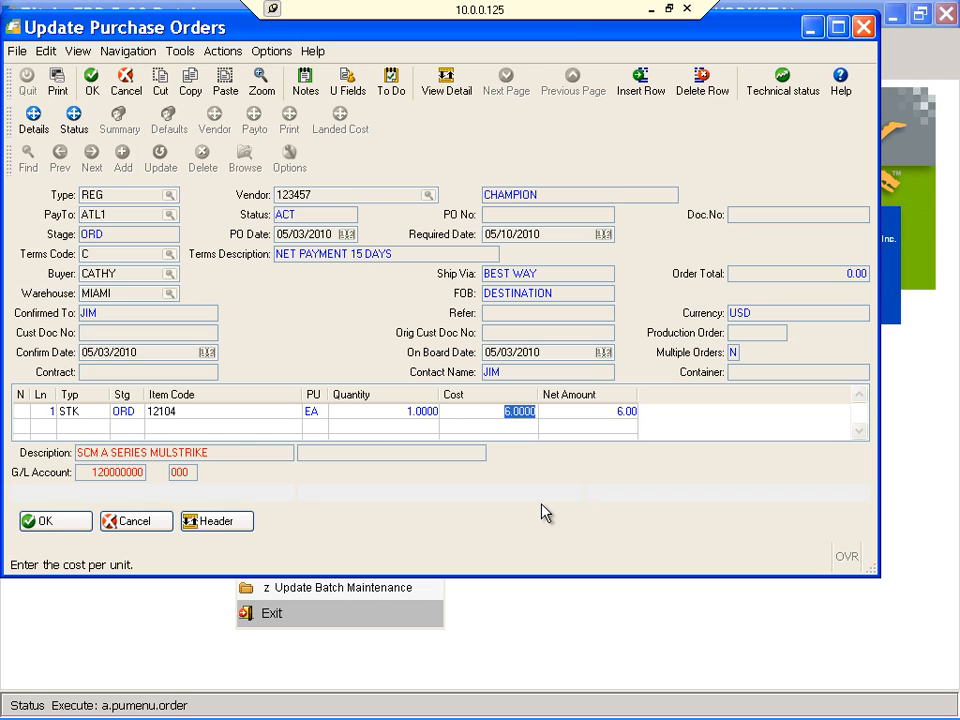
{"action": "key", "text": "shift+Tab"}
{"action": "type", "text": "100"}
{"action": "key", "text": "Tab"}
Add line 2 with item 12112, quantity 100 at 15.00 cost.
{"action": "key", "text": "Return"}
{"action": "key", "text": "Return"}
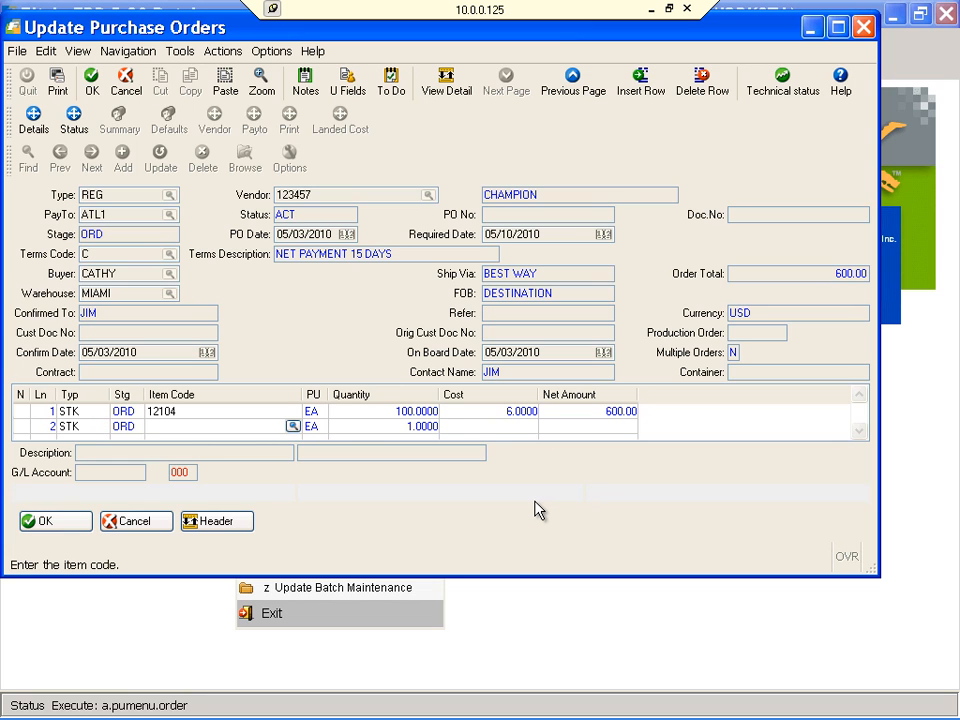
{"action": "type", "text": "12112"}
{"action": "key", "text": "Return"}
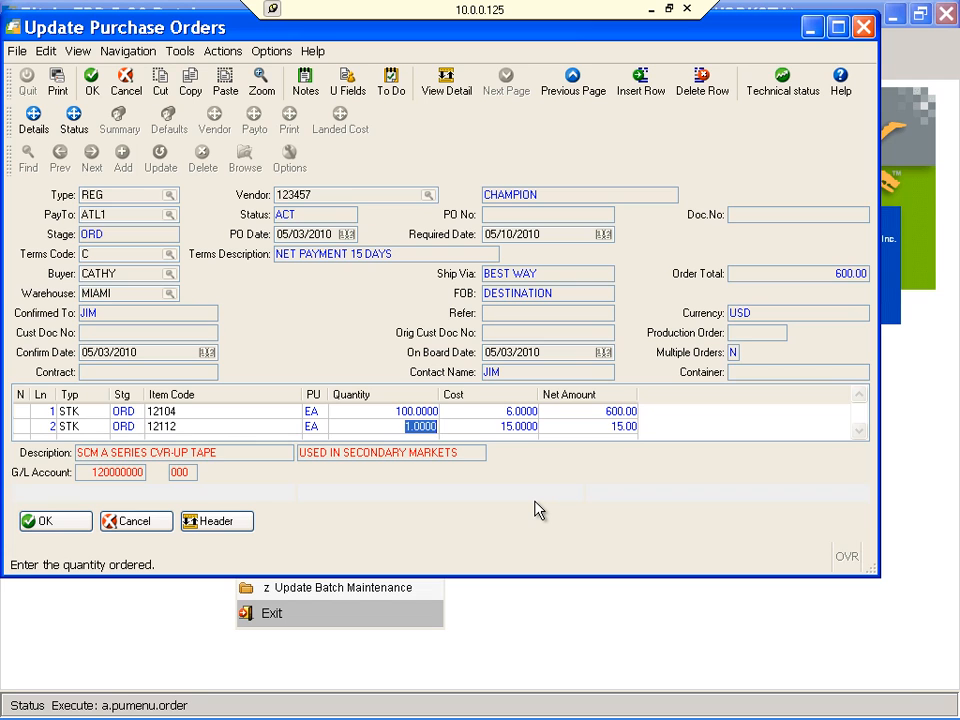
{"action": "type", "text": "11"}
{"action": "key", "text": "BackSpace"}
{"action": "type", "text": "00"}
{"action": "key", "text": "Return"}
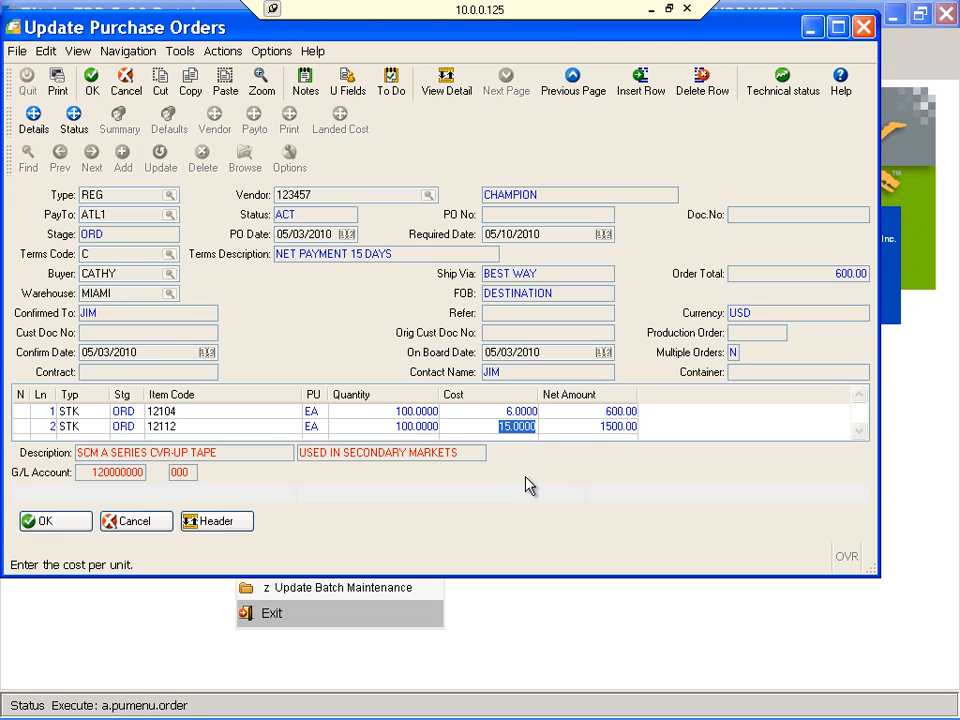
{"action": "key", "text": "Return"}
{"action": "key", "text": "Tab"}
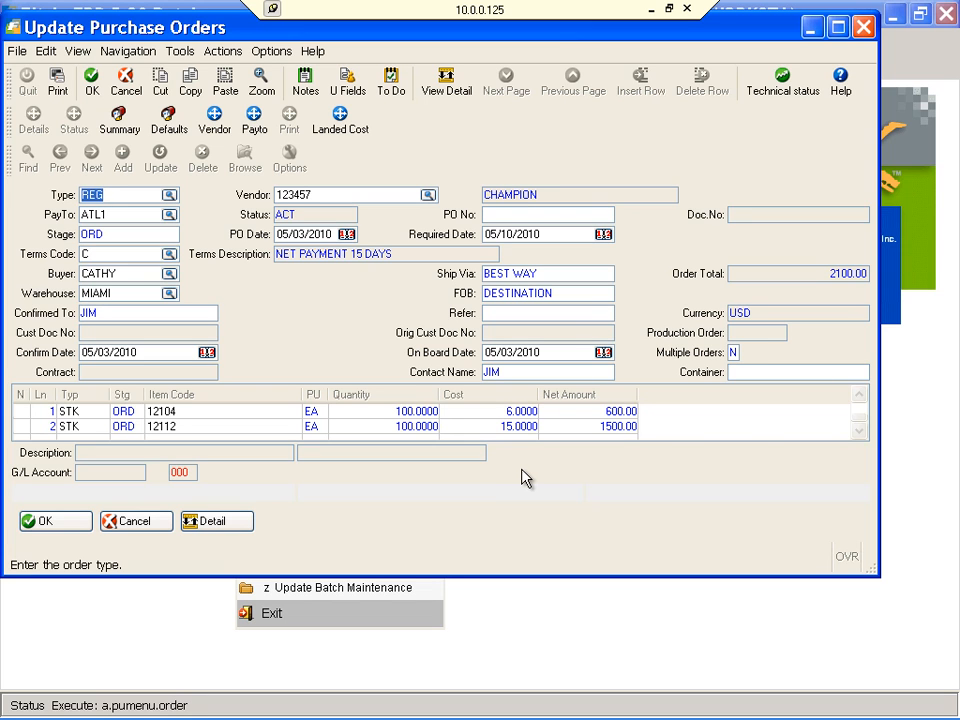
Add an Order Notes entry: 'If you cannot meet required date please call' a contact at their phone number.
{"action": "left_click", "coordinate": [308, 84]}
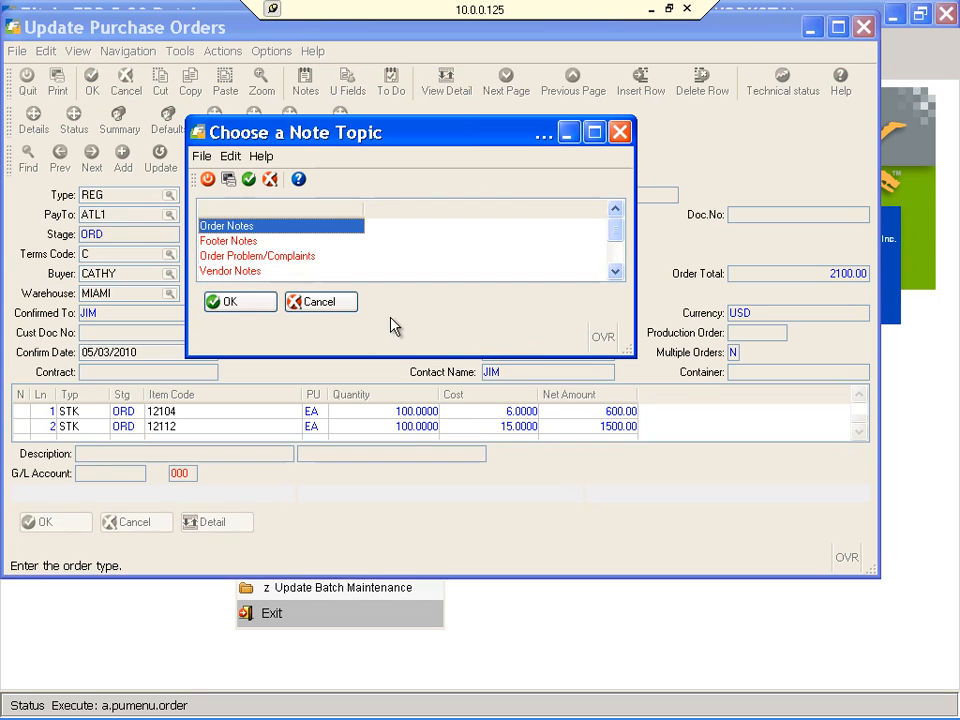
{"action": "left_click", "coordinate": [240, 308]}
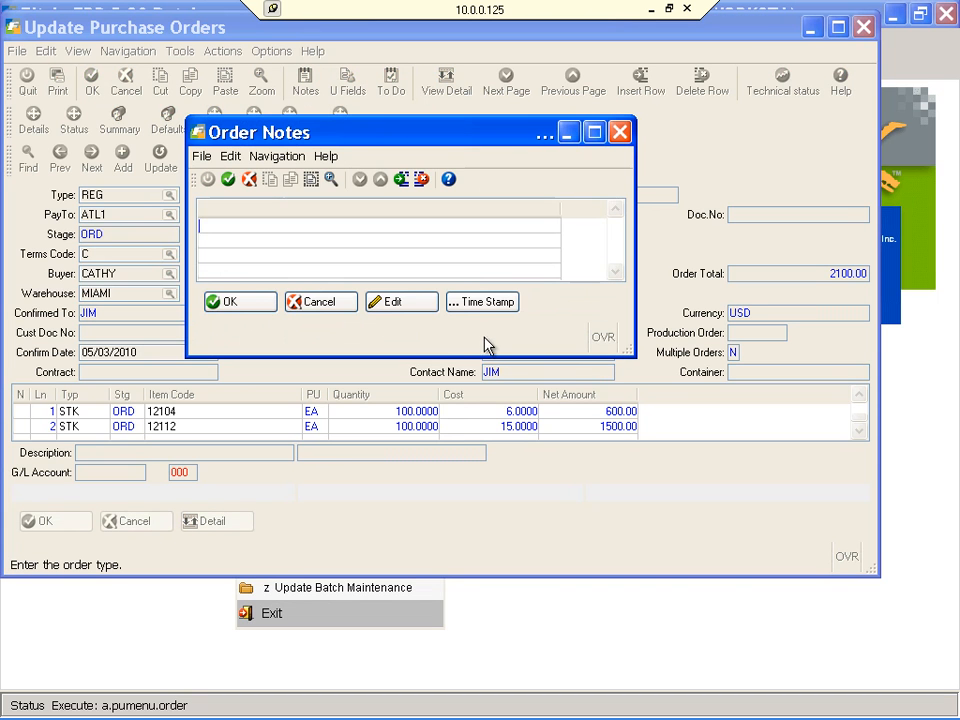
{"action": "type", "text": "If you cannot meet require"}
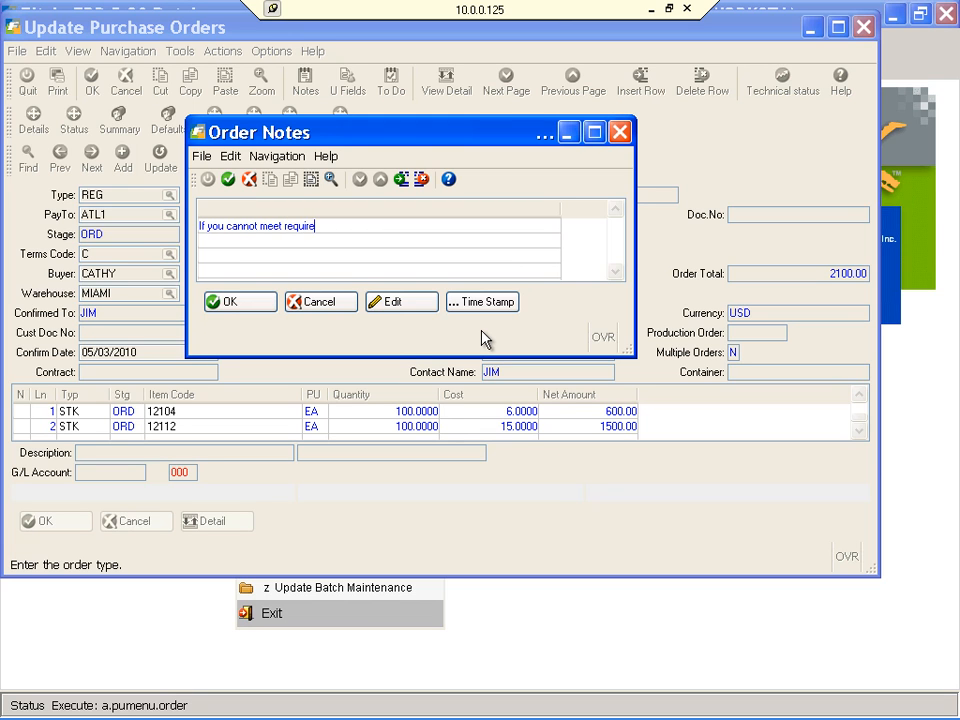
{"action": "type", "text": "d date please"}
{"action": "key", "text": "Return"}
{"action": "type", "text": "call Betty"}
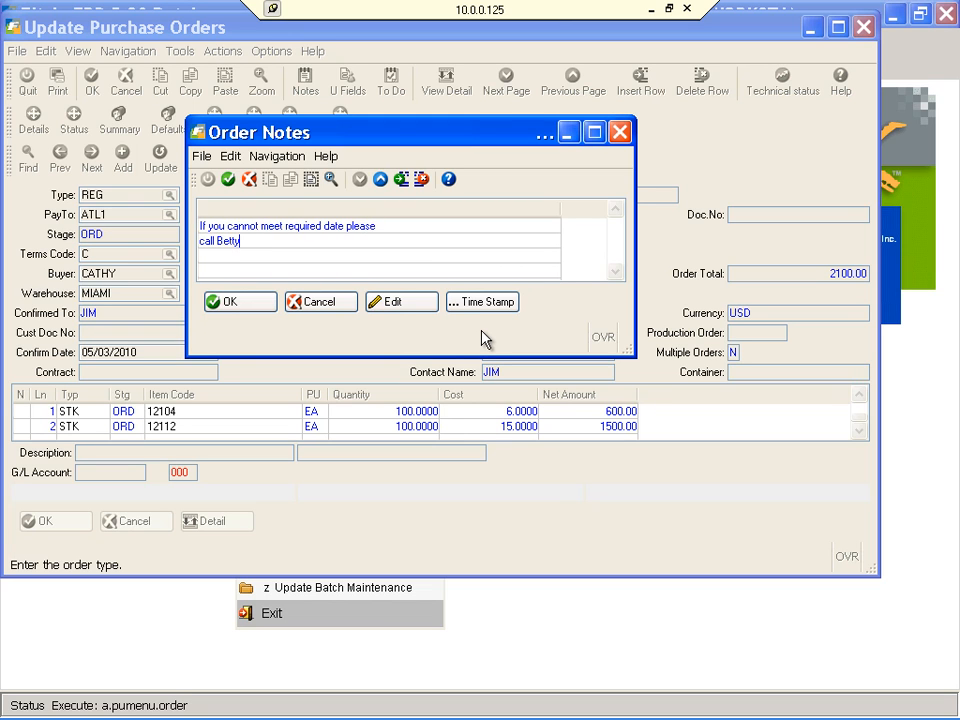
{"action": "type", "text": " at 800-888-8888"}
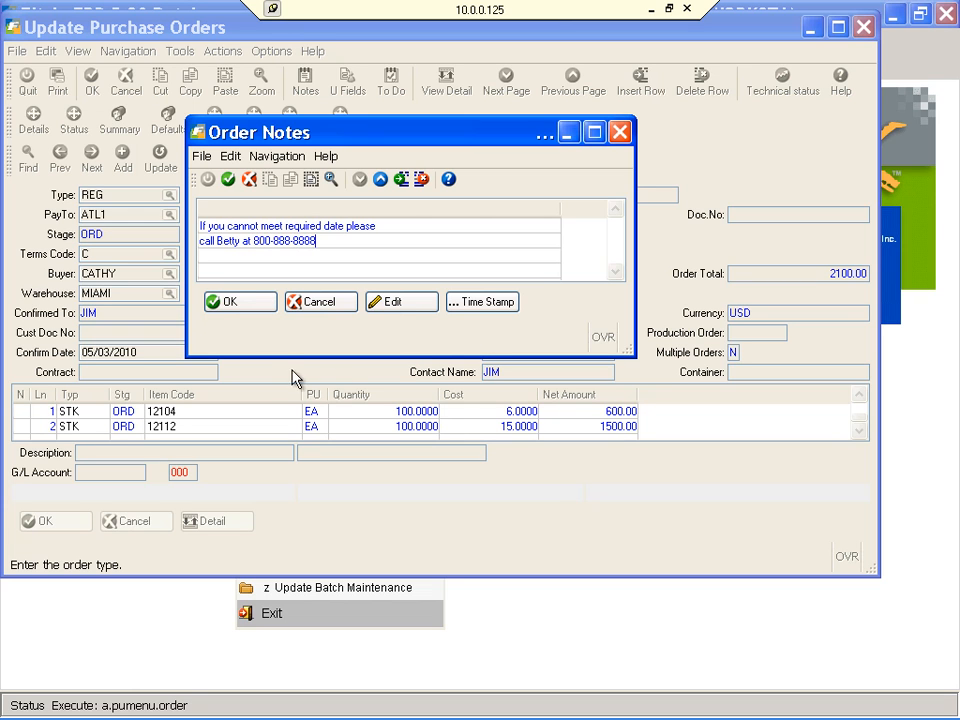
{"action": "left_click", "coordinate": [254, 308]}
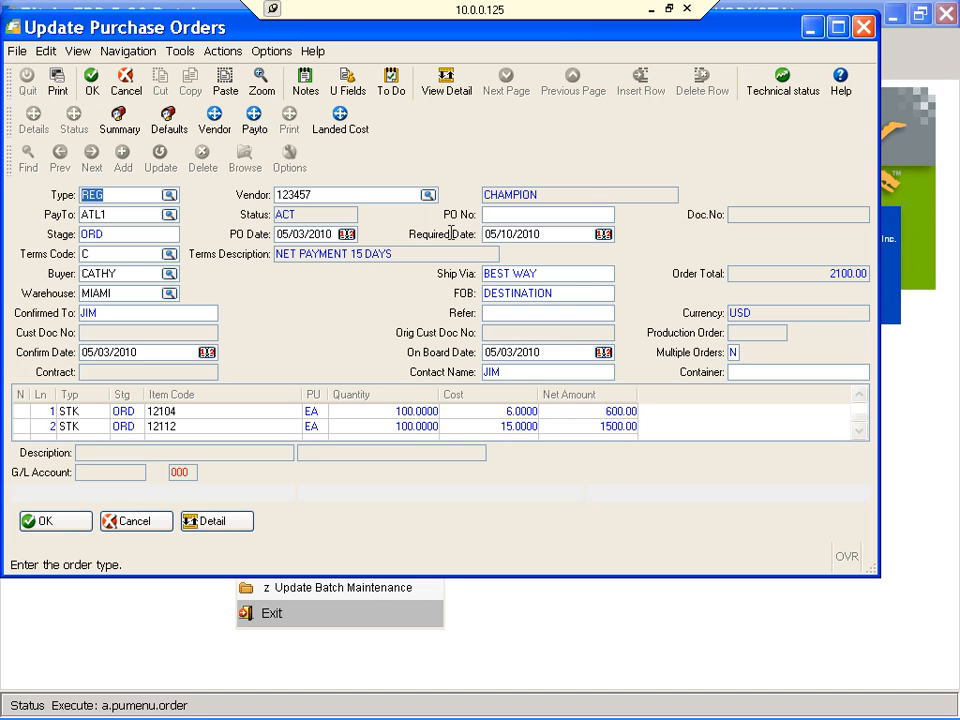
Open the order's Landed Cost add-on detail window from the toolbar.
{"action": "left_click", "coordinate": [341, 120]}
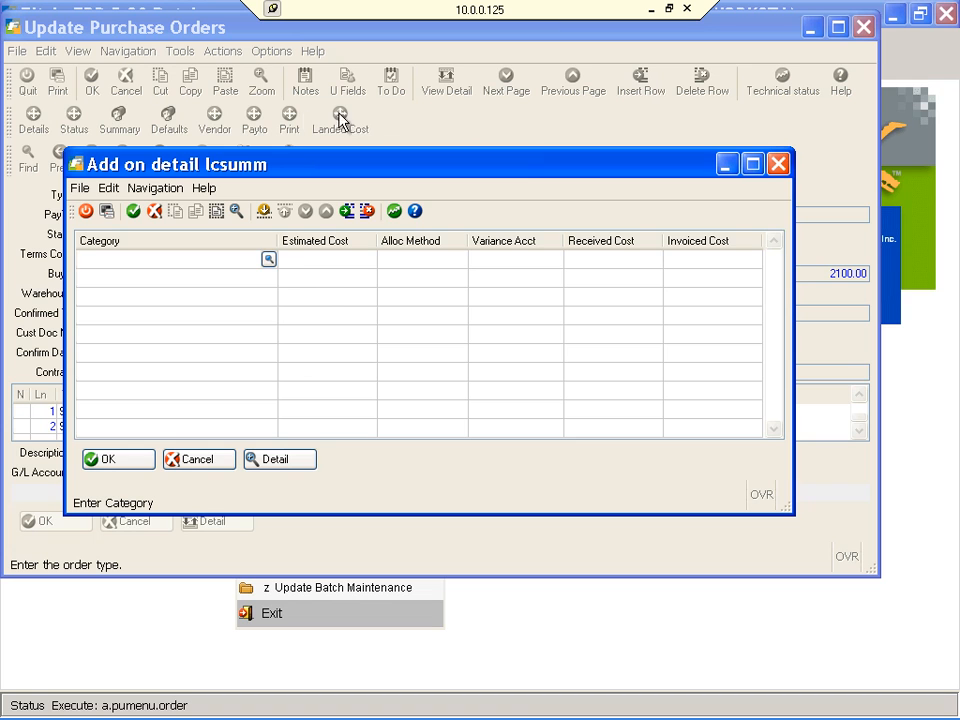
Add landed cost category INLAND FRT with estimated cost 300.00, allocated by Weight.
{"action": "left_click", "coordinate": [268, 260]}
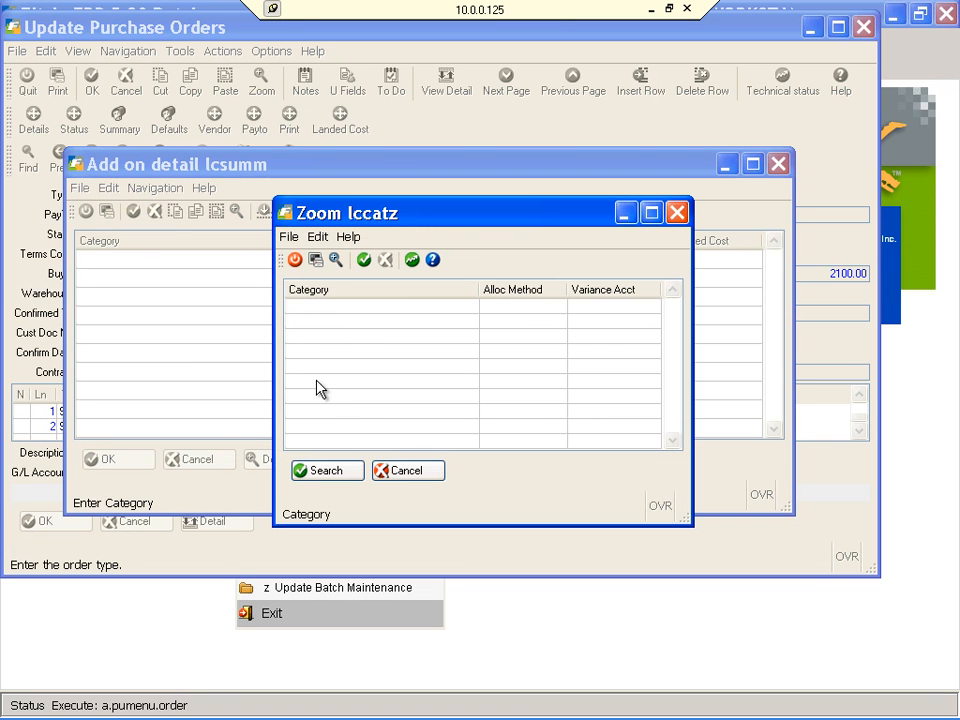
{"action": "key", "text": "Return"}
{"action": "double_click", "coordinate": [322, 337]}
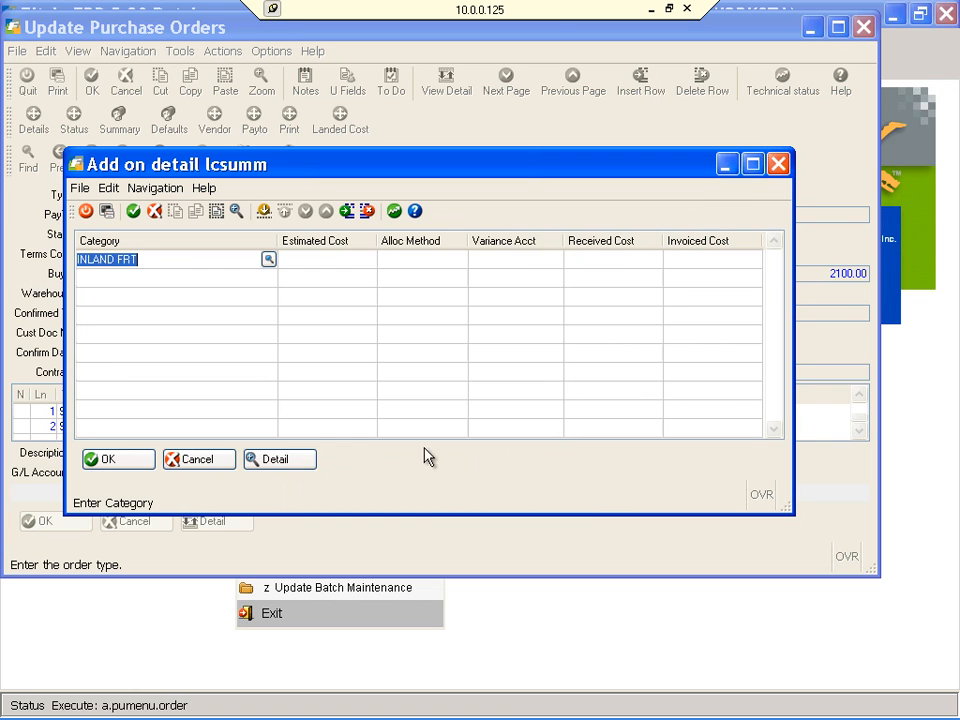
{"action": "key", "text": "Tab"}
{"action": "type", "text": "300"}
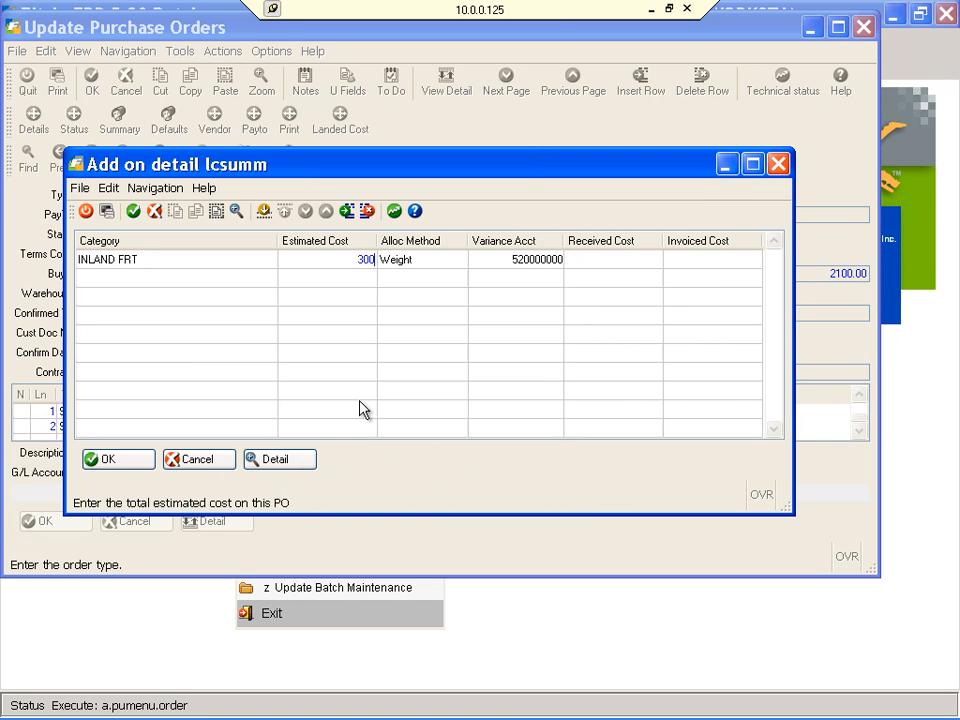
{"action": "key", "text": "Tab"}
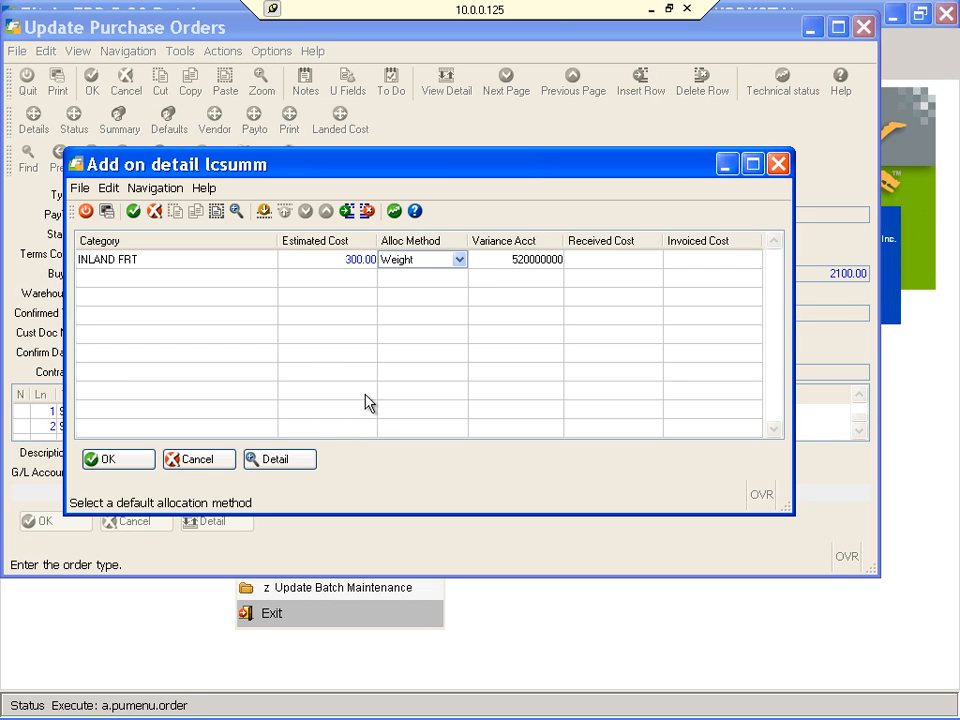
{"action": "left_click", "coordinate": [459, 260]}
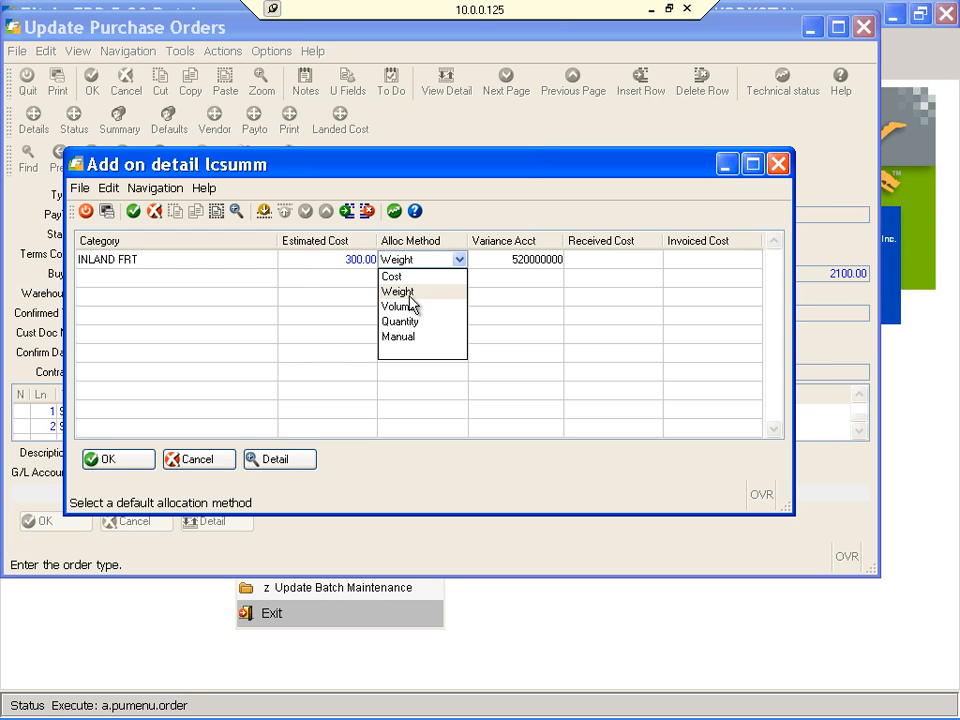
{"action": "left_click", "coordinate": [118, 460]}
Save the purchase order so it is recorded as PO 1672.
{"action": "left_click", "coordinate": [35, 522]}
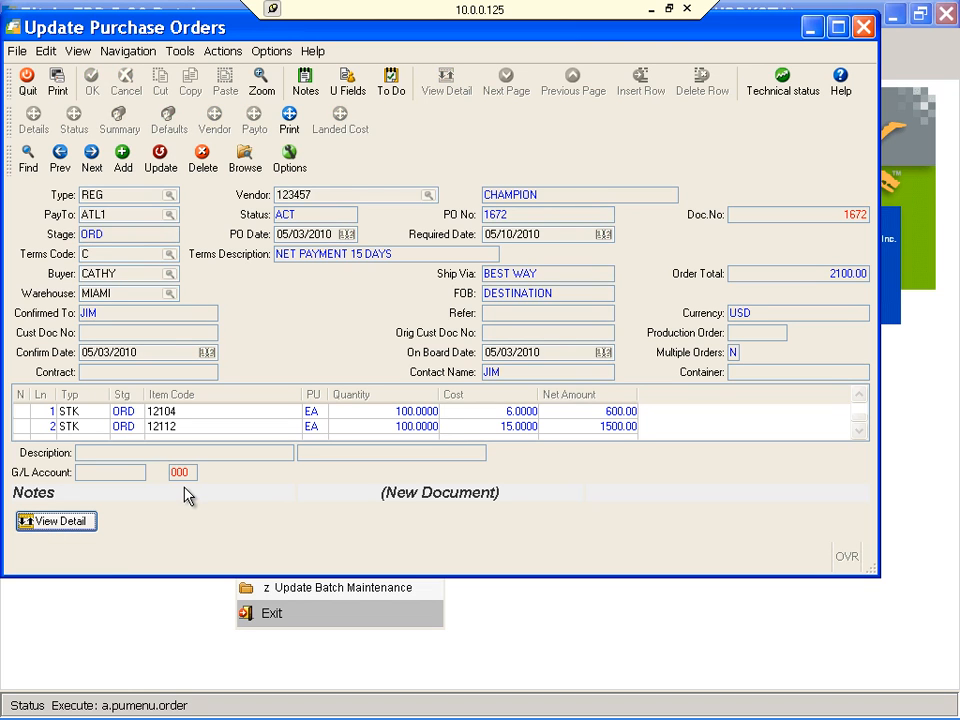